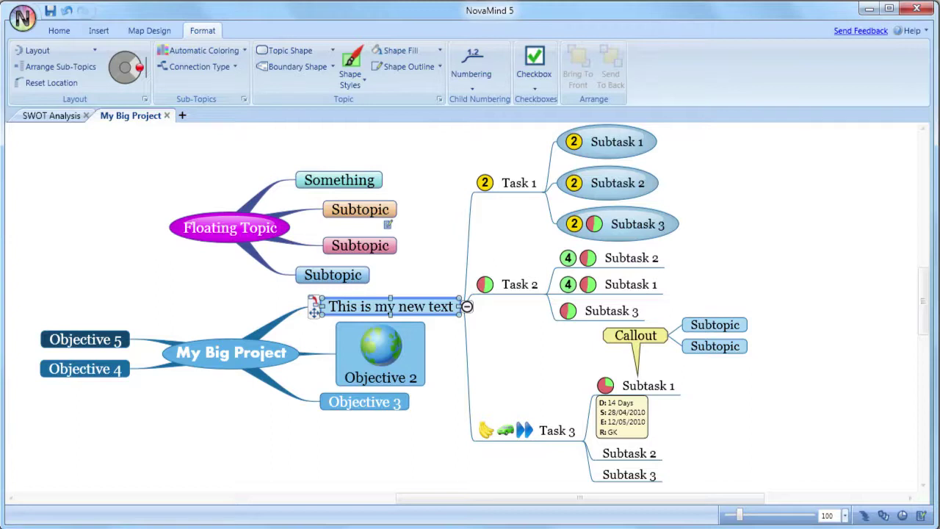
Step: Apply the Linear layout to the Floating Topic's four subtopics
{"action": "left_click", "coordinate": [228, 229]}
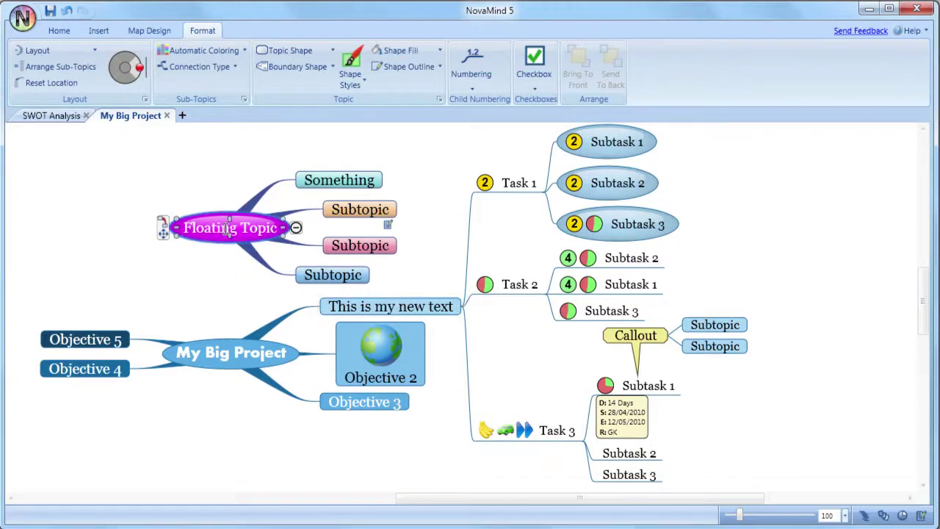
{"action": "left_click", "coordinate": [60, 50]}
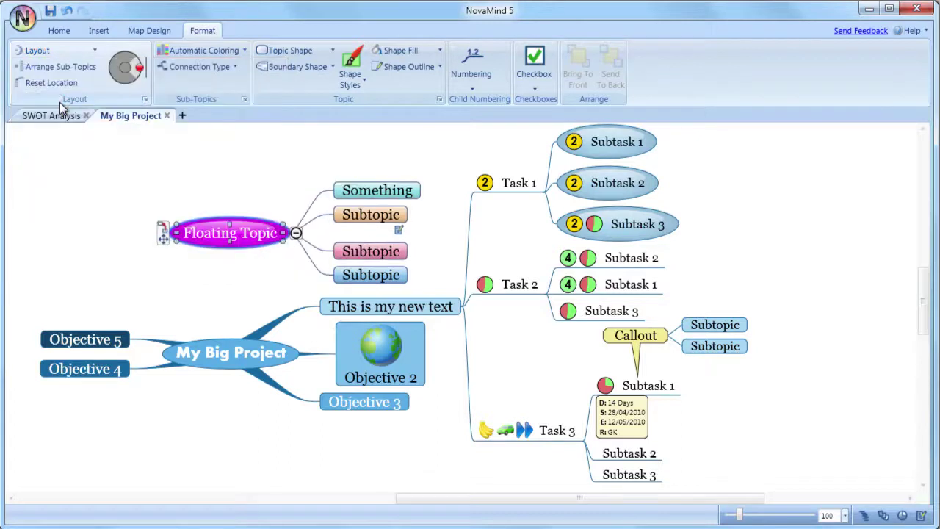
Step: Angle the Floating Topic's subtopics to fan out to its right and slightly downward
{"action": "left_click", "coordinate": [127, 83]}
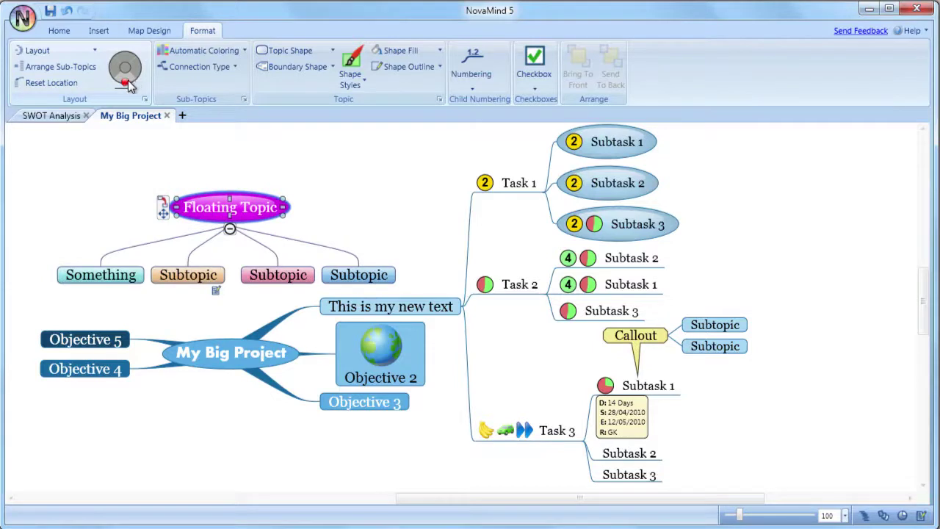
{"action": "left_click_drag", "start_coordinate": [131, 85], "coordinate": [141, 64]}
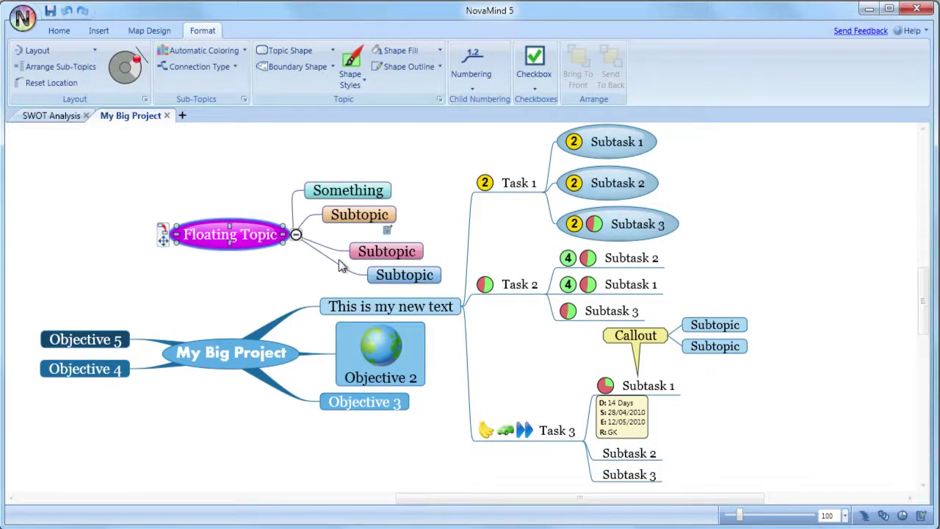
{"action": "left_click", "coordinate": [436, 305]}
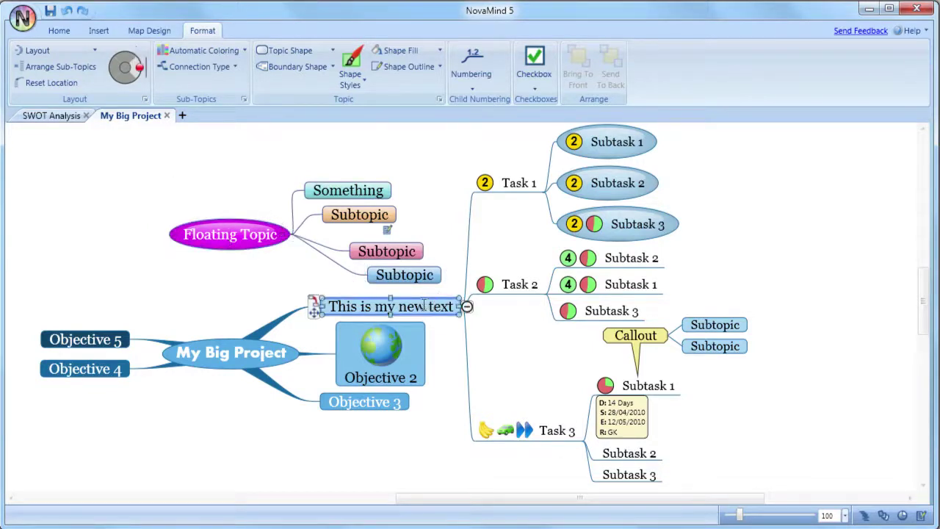
Step: In advanced layout settings, raise Children Offset and Repel Distance and rotate the Task branches' layout angle
{"action": "left_click", "coordinate": [48, 48]}
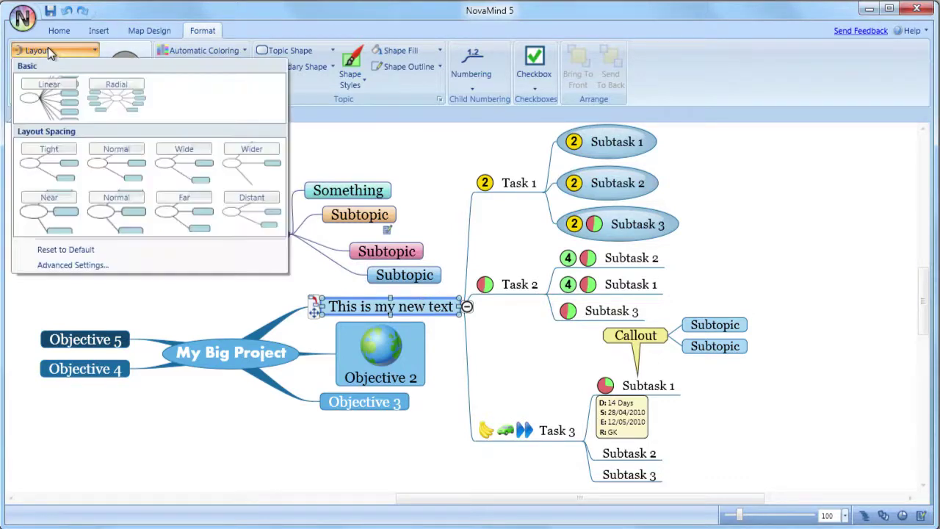
{"action": "left_click", "coordinate": [78, 265]}
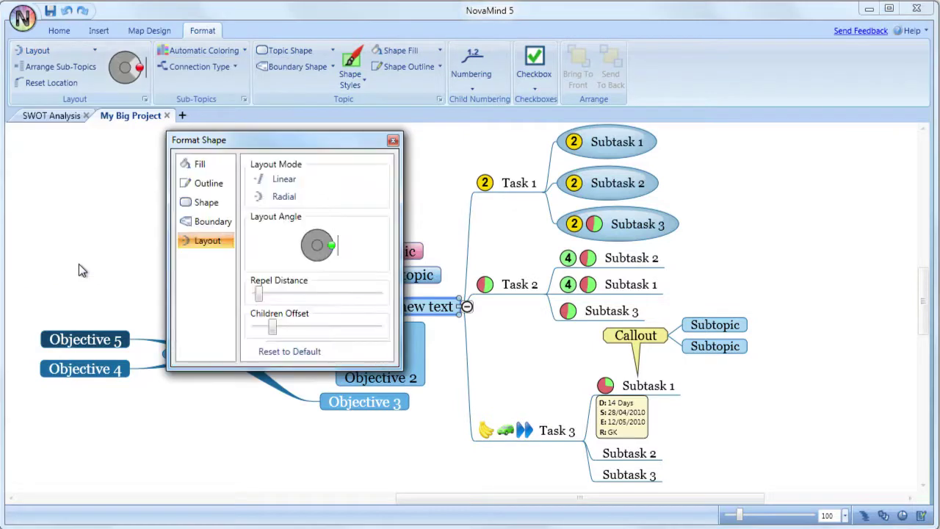
{"action": "left_click_drag", "start_coordinate": [257, 145], "coordinate": [139, 146]}
{"action": "left_click_drag", "start_coordinate": [156, 332], "coordinate": [189, 333]}
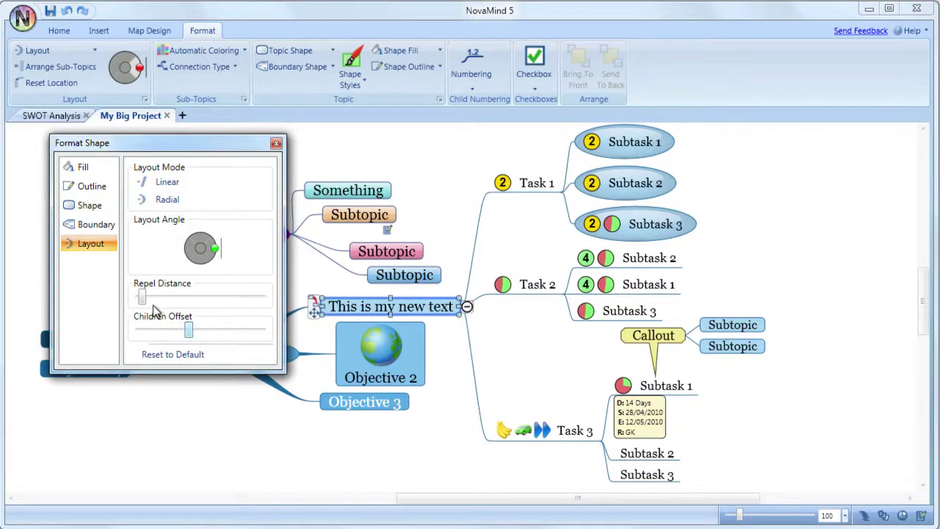
{"action": "mouse_move", "coordinate": [143, 296]}
{"action": "left_mouse_down"}
{"action": "mouse_move", "coordinate": [184, 301]}
{"action": "mouse_move", "coordinate": [141, 301]}
{"action": "left_mouse_up"}
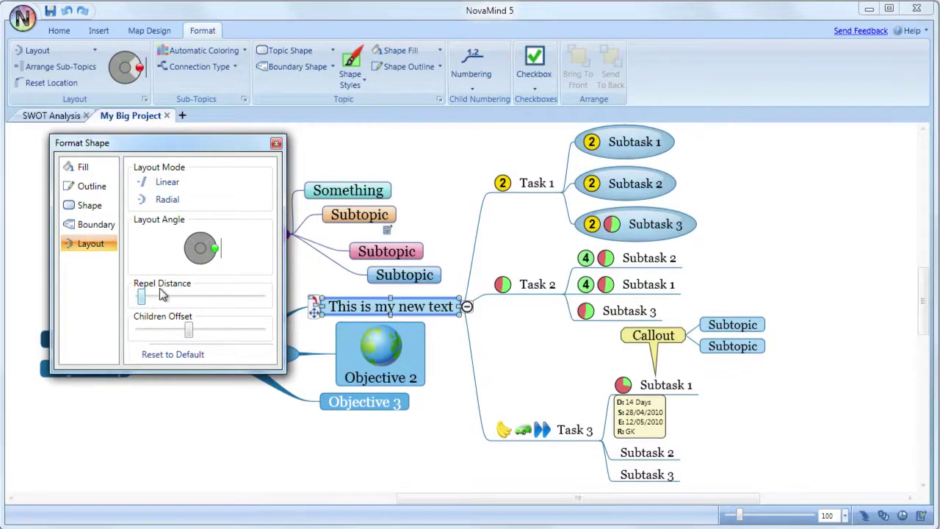
{"action": "left_click_drag", "start_coordinate": [195, 270], "coordinate": [204, 266]}
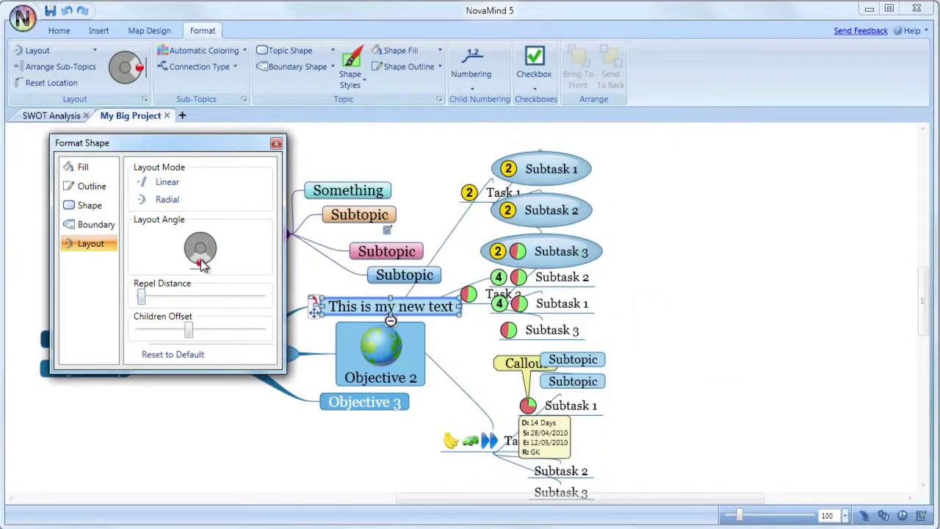
{"action": "left_click_drag", "start_coordinate": [203, 266], "coordinate": [215, 248]}
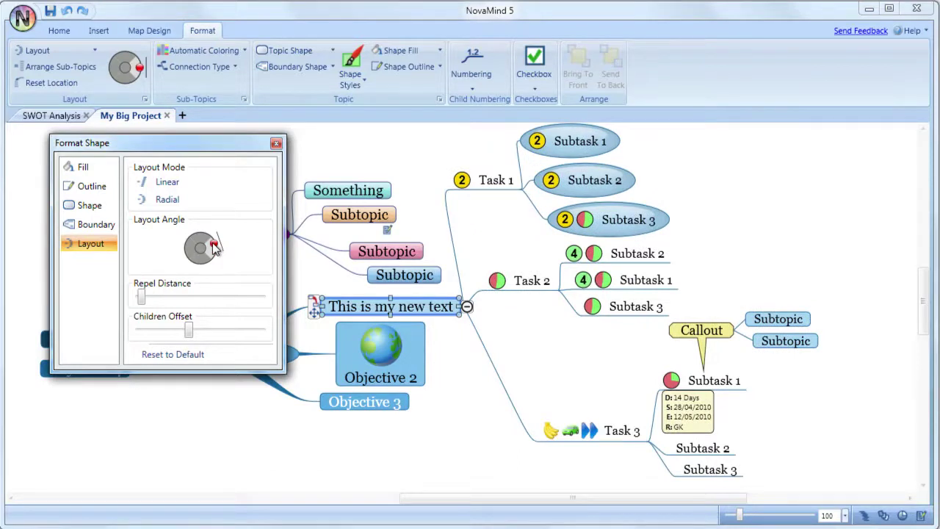
{"action": "left_click", "coordinate": [533, 280]}
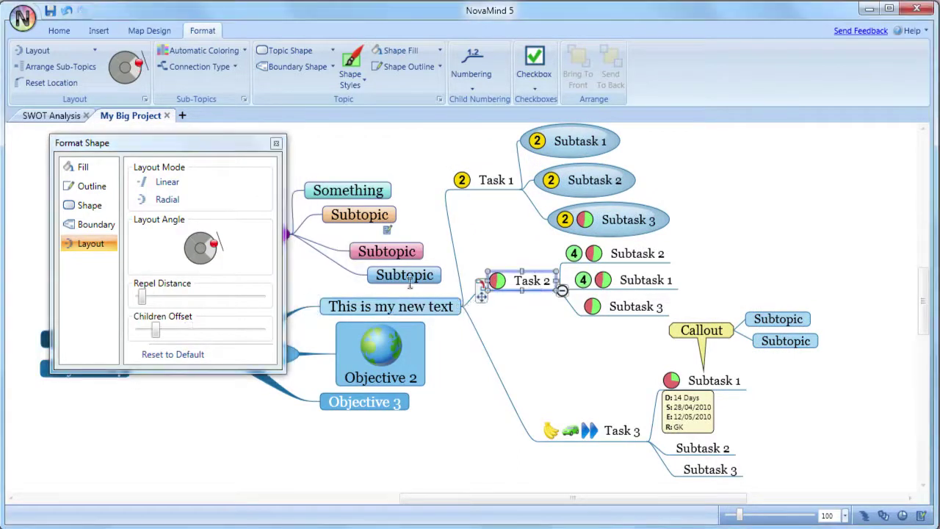
{"action": "left_click_drag", "start_coordinate": [190, 247], "coordinate": [204, 266]}
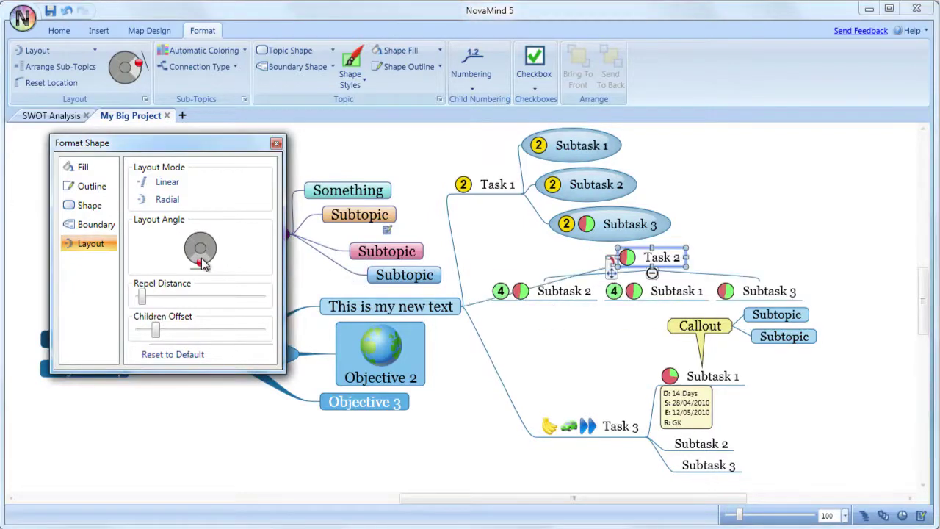
{"action": "left_click", "coordinate": [166, 355]}
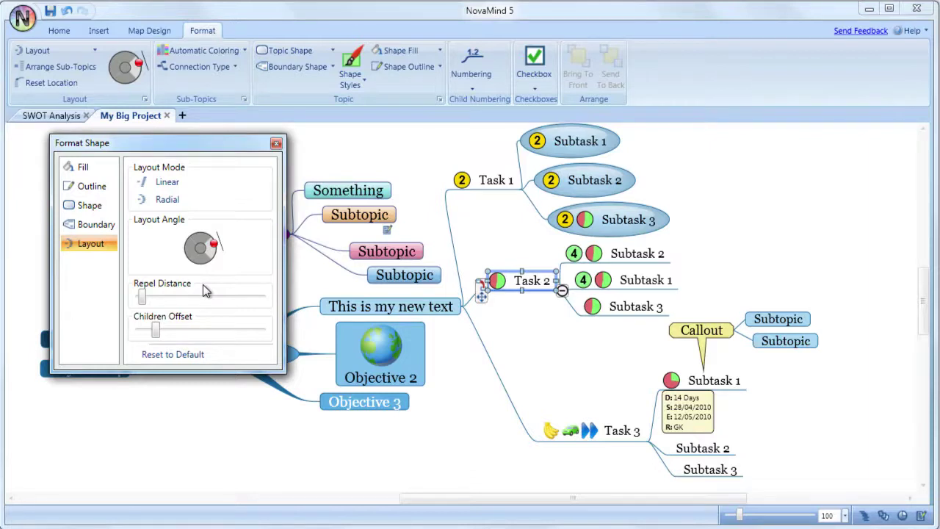
Step: Wrap Task 2 in an orange Rectangle 5 boundary with margin 45 and shift it right
{"action": "left_click", "coordinate": [296, 67]}
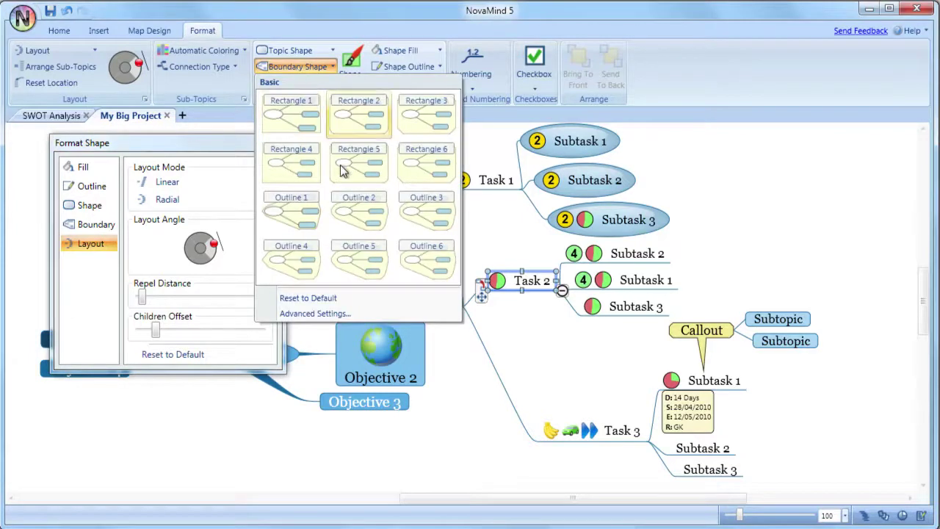
{"action": "left_click", "coordinate": [340, 167]}
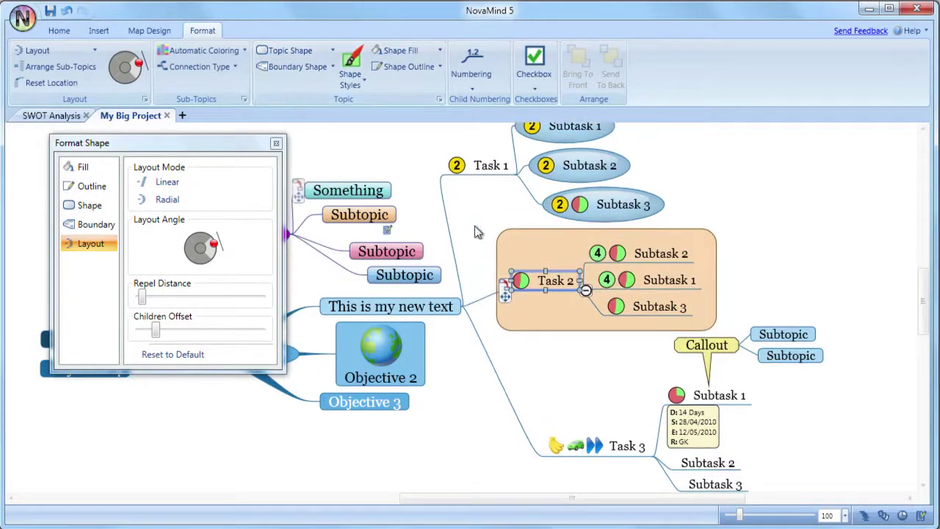
{"action": "left_click", "coordinate": [94, 224]}
{"action": "left_click_drag", "start_coordinate": [155, 342], "coordinate": [188, 348]}
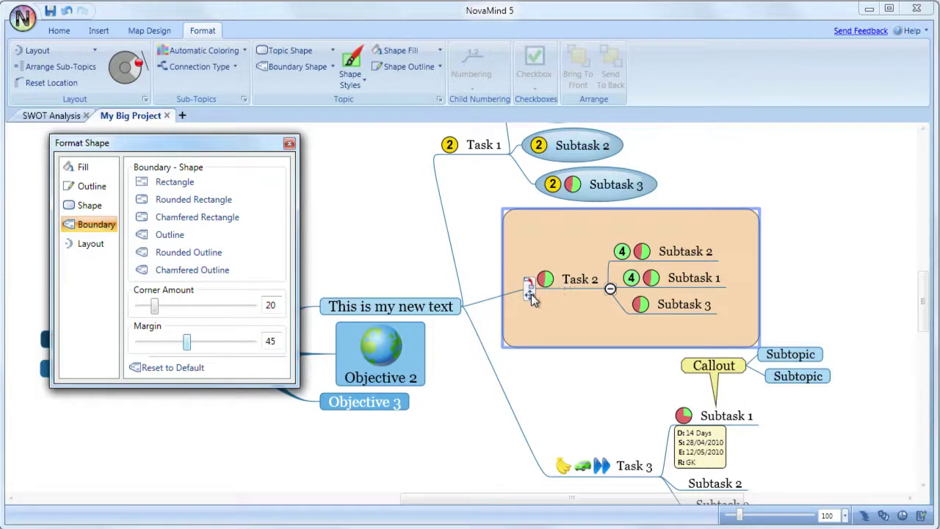
{"action": "left_click_drag", "start_coordinate": [530, 293], "coordinate": [651, 290]}
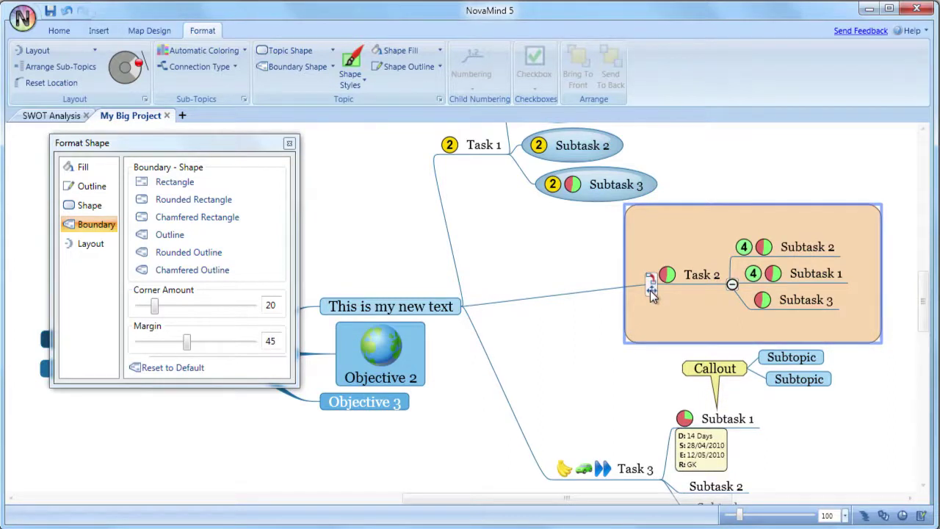
Step: Reset Task 2's location, move Subtask 3 and Subtask 1 within its boundary, then auto-arrange sub-topics
{"action": "left_click", "coordinate": [688, 275]}
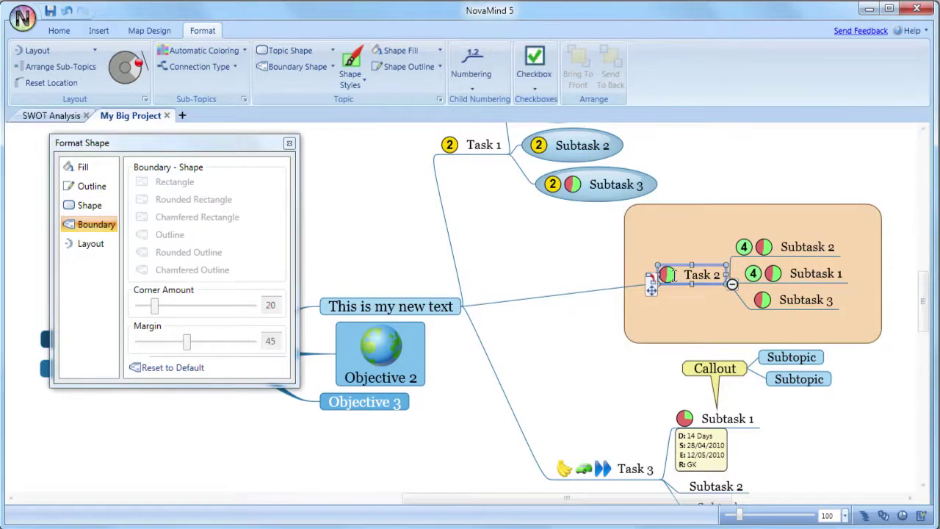
{"action": "left_click", "coordinate": [47, 83]}
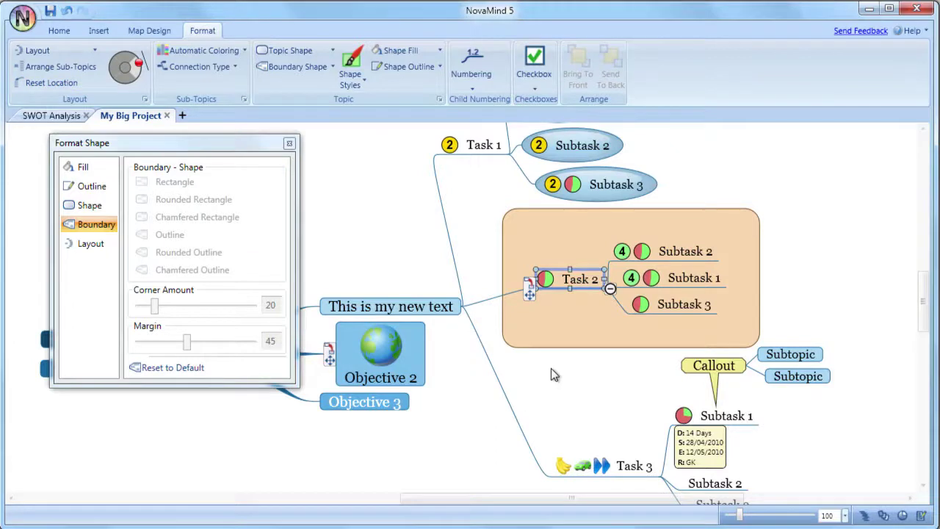
{"action": "left_click_drag", "start_coordinate": [626, 322], "coordinate": [649, 347]}
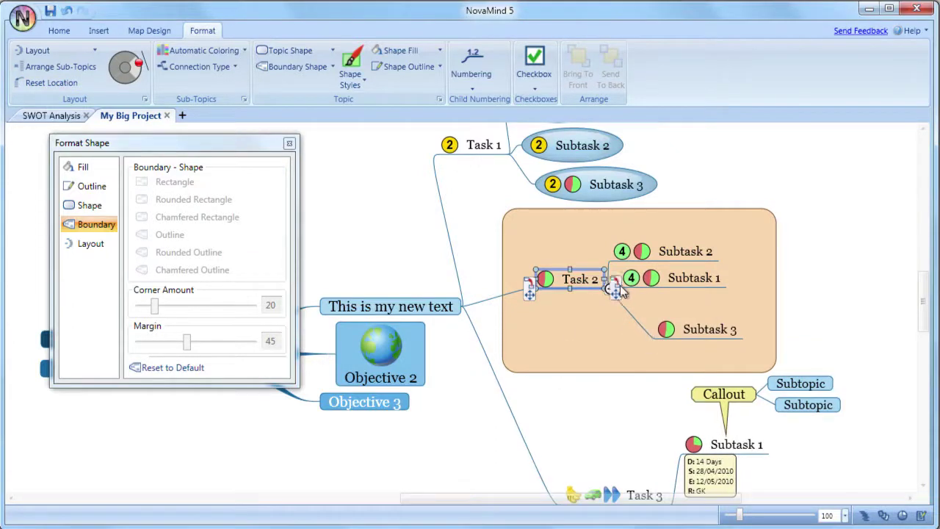
{"action": "left_click_drag", "start_coordinate": [618, 294], "coordinate": [650, 301]}
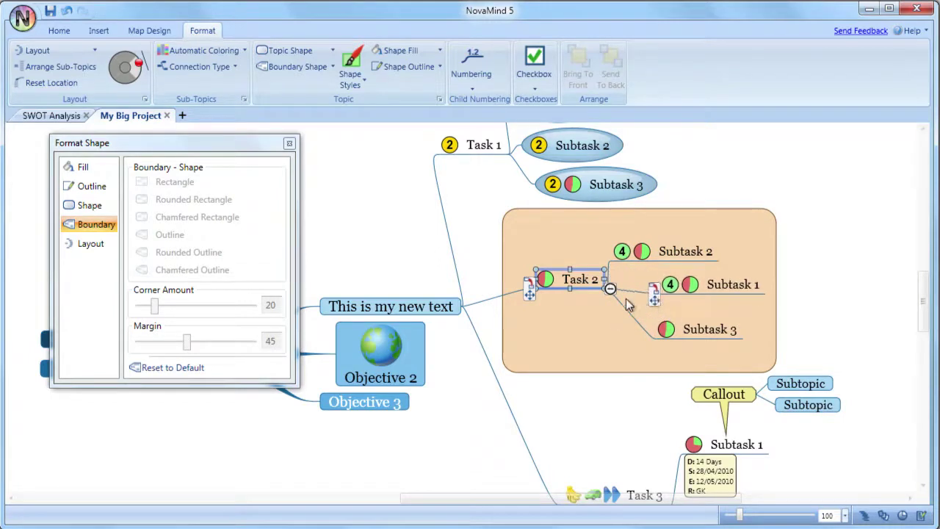
{"action": "left_click", "coordinate": [56, 67]}
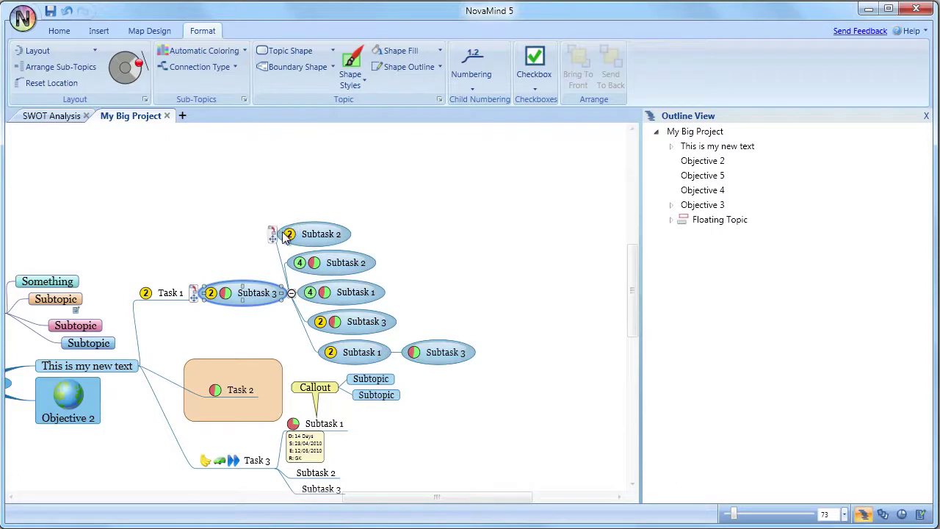
Step: Move Subtask 2 and Subtask 1 under the Callout's Subtopic
{"action": "left_click_drag", "start_coordinate": [273, 233], "coordinate": [485, 329]}
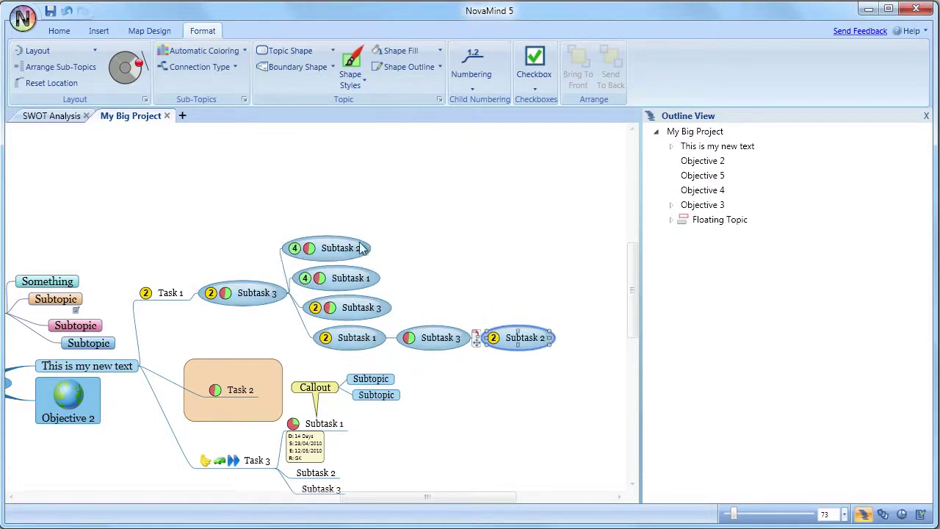
{"action": "left_click_drag", "start_coordinate": [323, 207], "coordinate": [342, 269]}
{"action": "left_click_drag", "start_coordinate": [280, 249], "coordinate": [431, 409]}
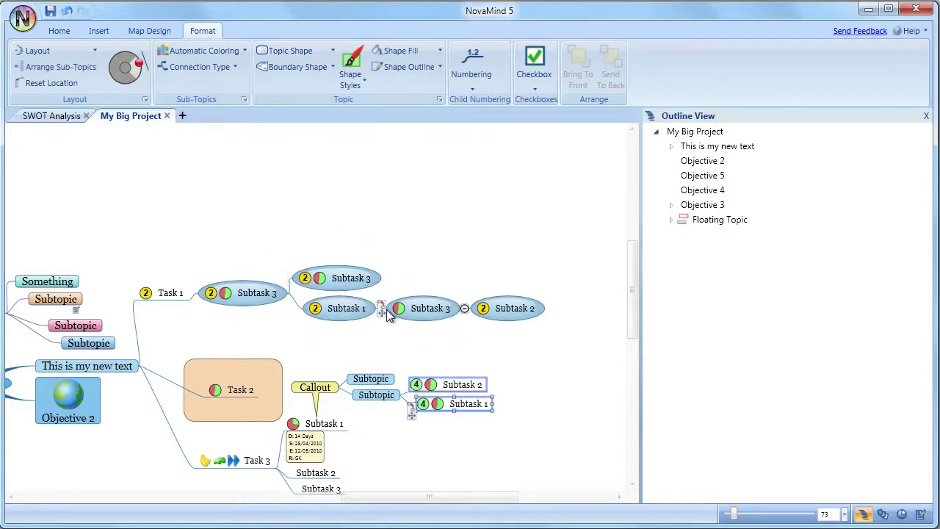
Step: Copy the Subtask 3 branch and detach the copy as a floating topic
{"action": "left_click_drag", "start_coordinate": [389, 313], "coordinate": [411, 273]}
{"action": "key", "text": "Escape"}
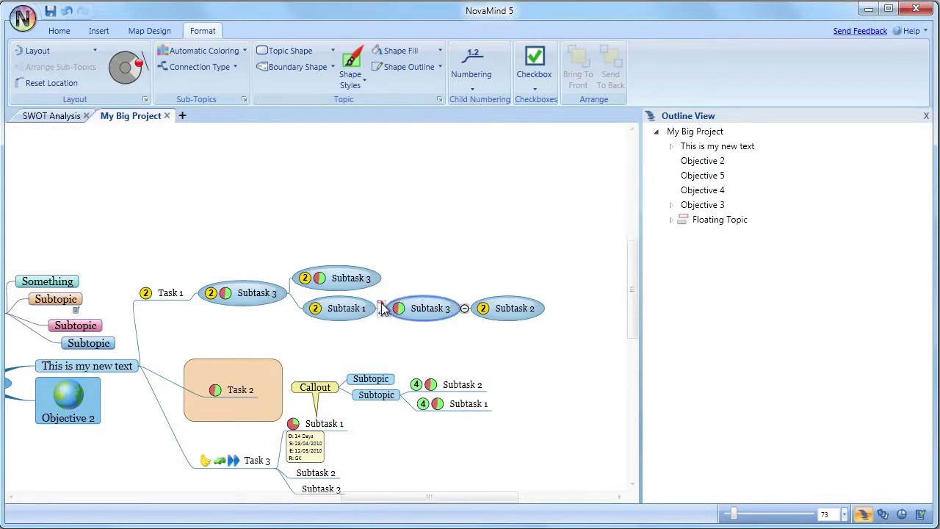
{"action": "left_click_drag", "start_coordinate": [382, 303], "coordinate": [405, 264]}
{"action": "key", "text": "ctrl"}
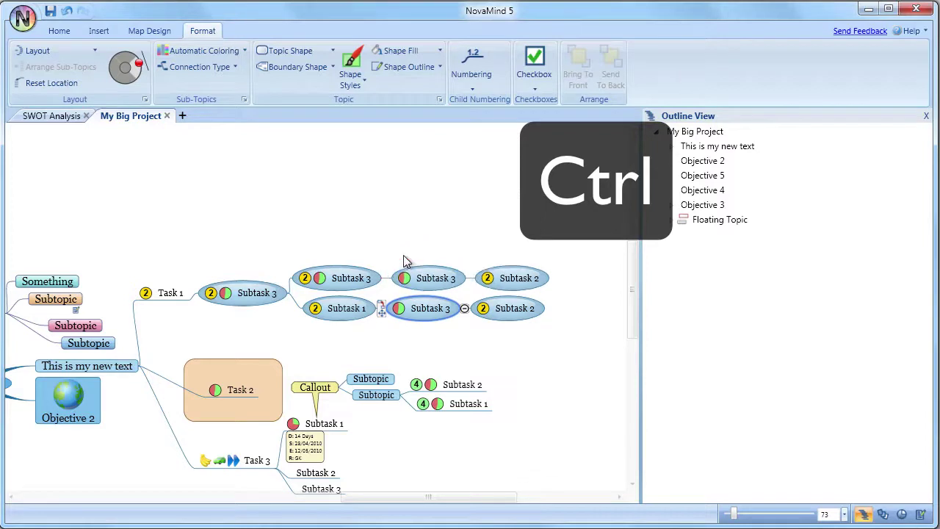
{"action": "left_click", "coordinate": [397, 279]}
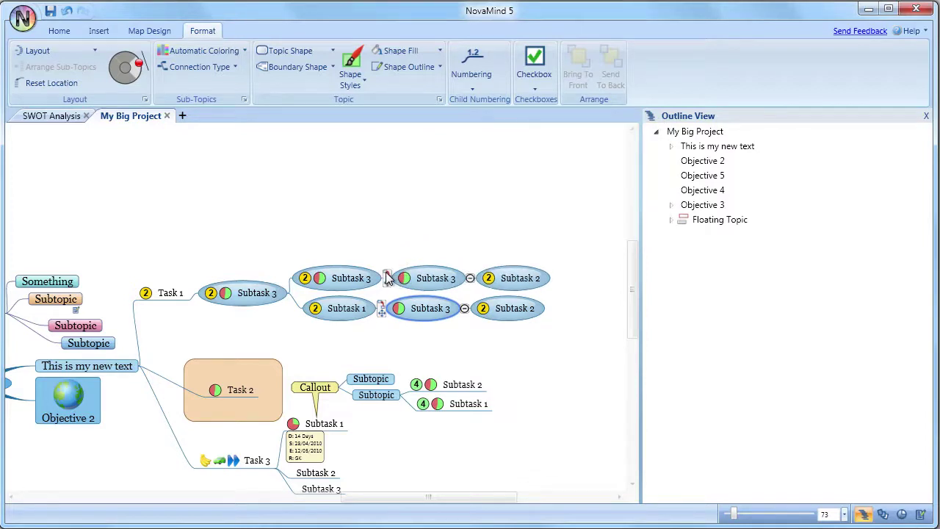
{"action": "mouse_move", "coordinate": [536, 206]}
{"action": "left_mouse_down"}
{"action": "mouse_move", "coordinate": [547, 200]}
{"action": "mouse_move", "coordinate": [539, 209]}
{"action": "left_mouse_up"}
Step: Attach both Subtask 3 branches to the floating Subtask 3, then regraft it under Task 1's Subtask 3
{"action": "mouse_move", "coordinate": [277, 276]}
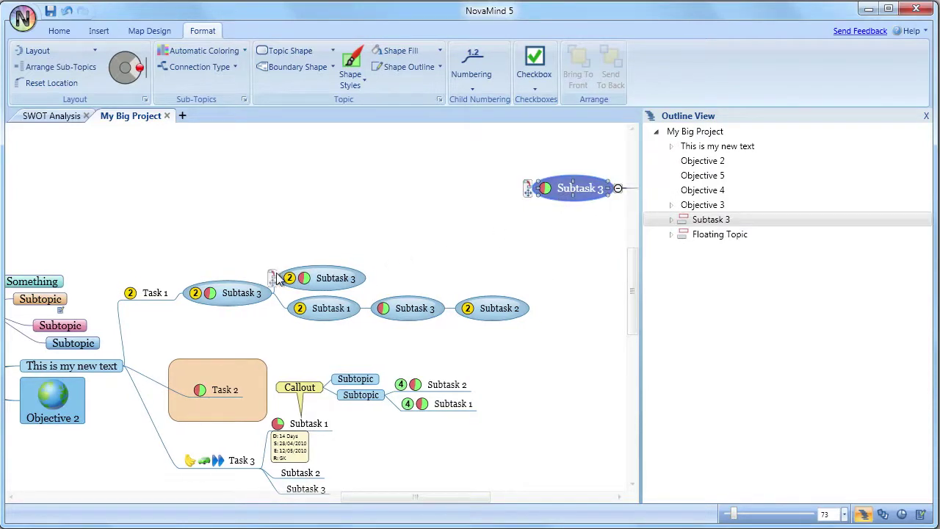
{"action": "left_click_drag", "start_coordinate": [273, 277], "coordinate": [477, 225]}
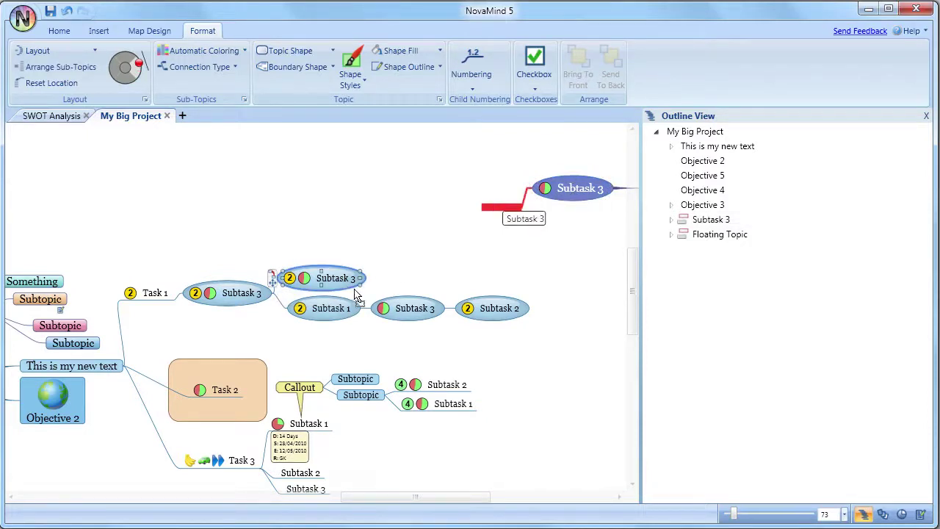
{"action": "left_click_drag", "start_coordinate": [363, 293], "coordinate": [524, 241]}
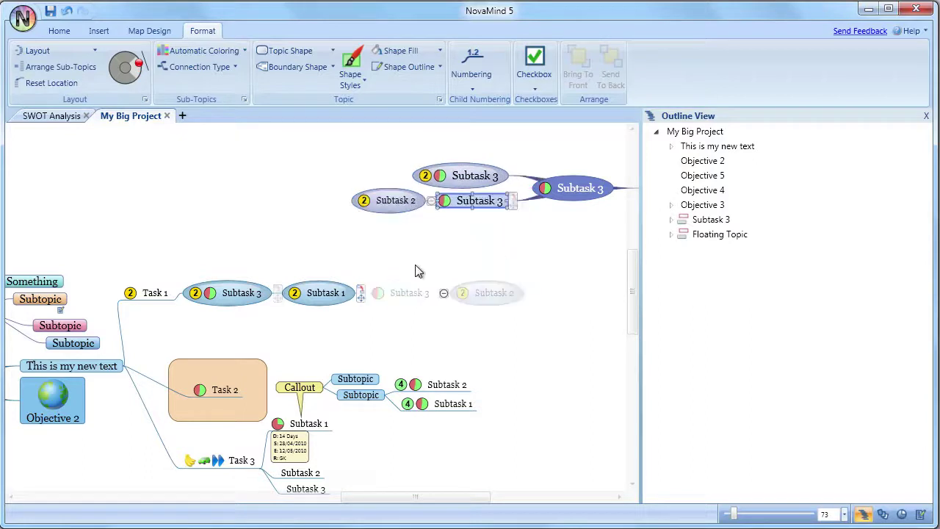
{"action": "left_click_drag", "start_coordinate": [530, 191], "coordinate": [292, 278]}
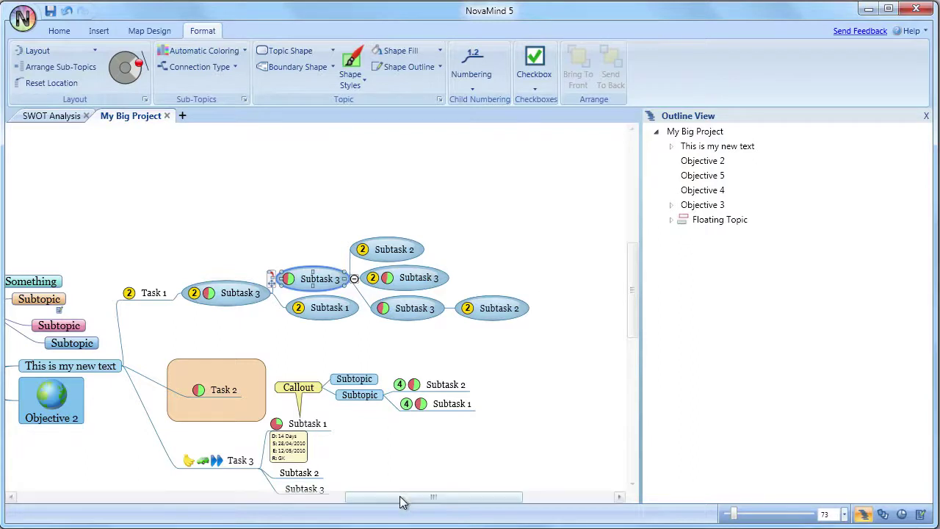
{"action": "left_click_drag", "start_coordinate": [386, 499], "coordinate": [314, 505]}
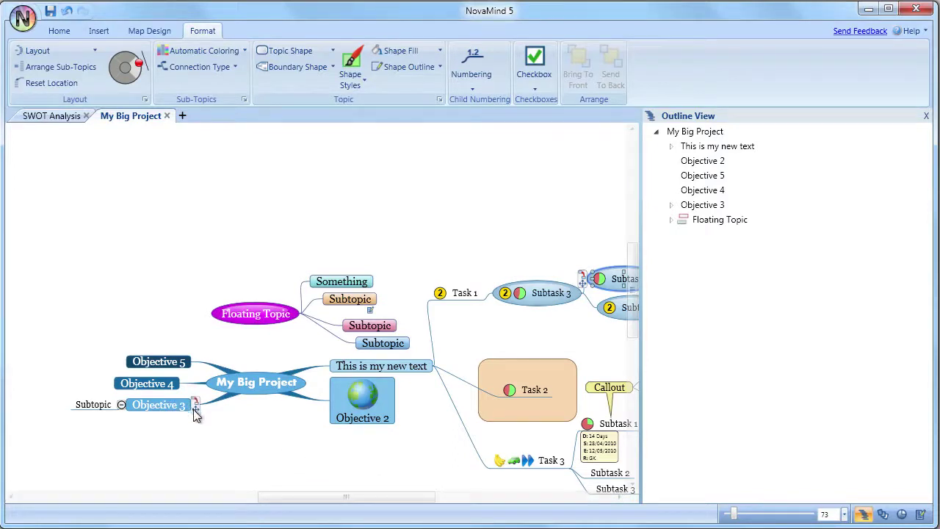
Step: Reset Objective 3's location and regraft it with its Subtopic below Objective 2
{"action": "left_click_drag", "start_coordinate": [197, 413], "coordinate": [292, 455]}
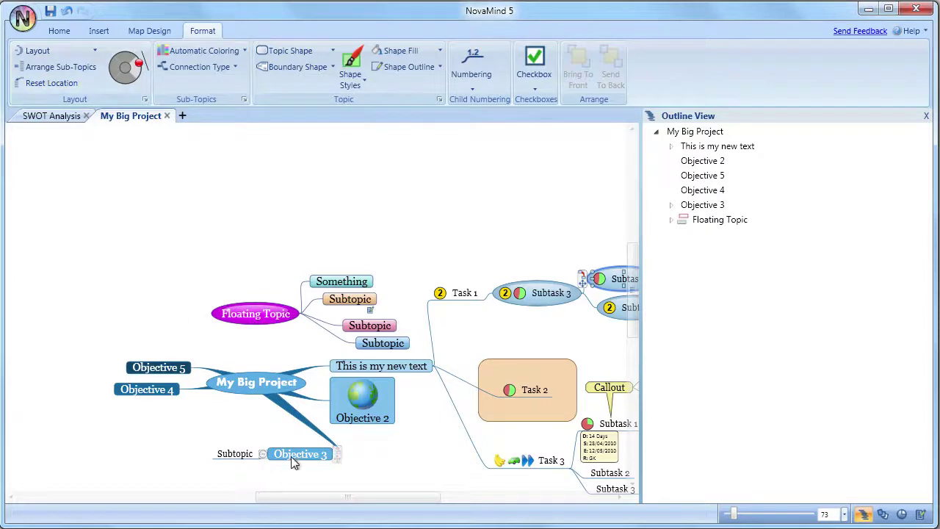
{"action": "left_click", "coordinate": [49, 84]}
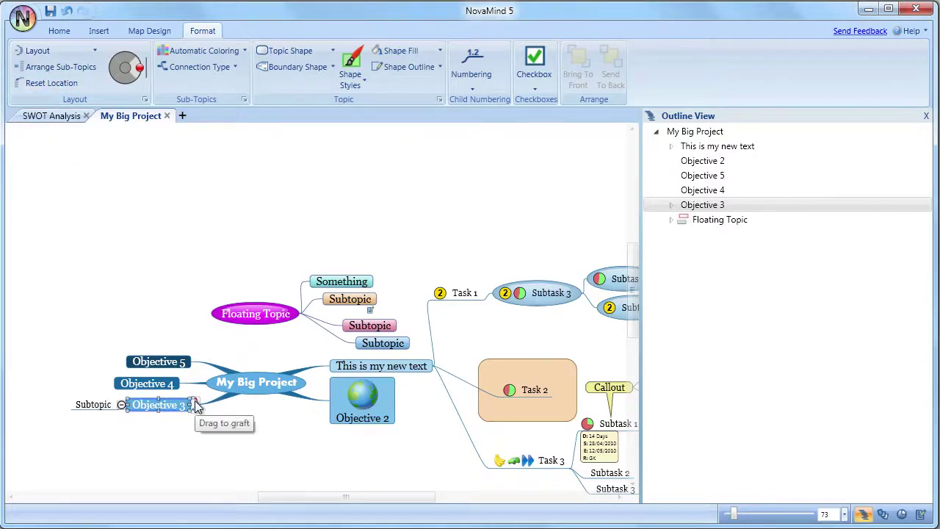
{"action": "left_click_drag", "start_coordinate": [197, 408], "coordinate": [327, 460]}
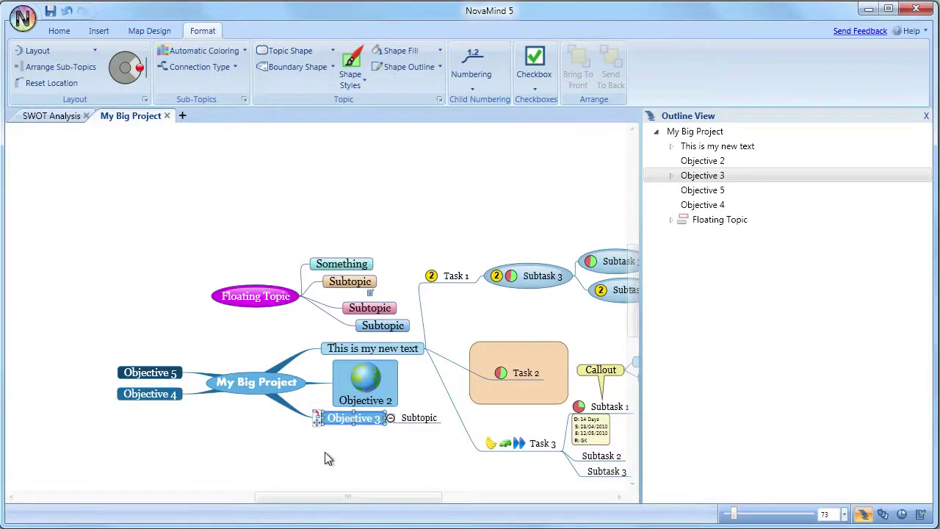
{"action": "left_click", "coordinate": [428, 349]}
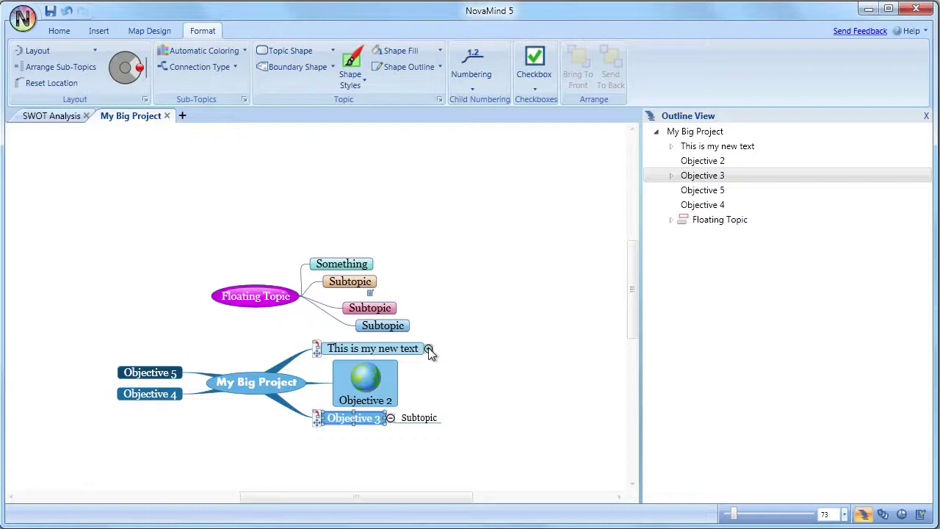
{"action": "left_click", "coordinate": [428, 348]}
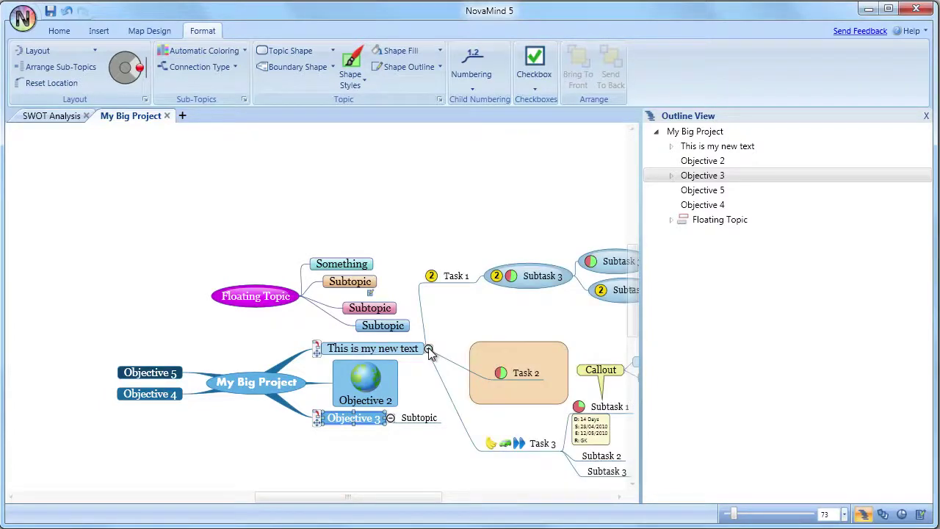